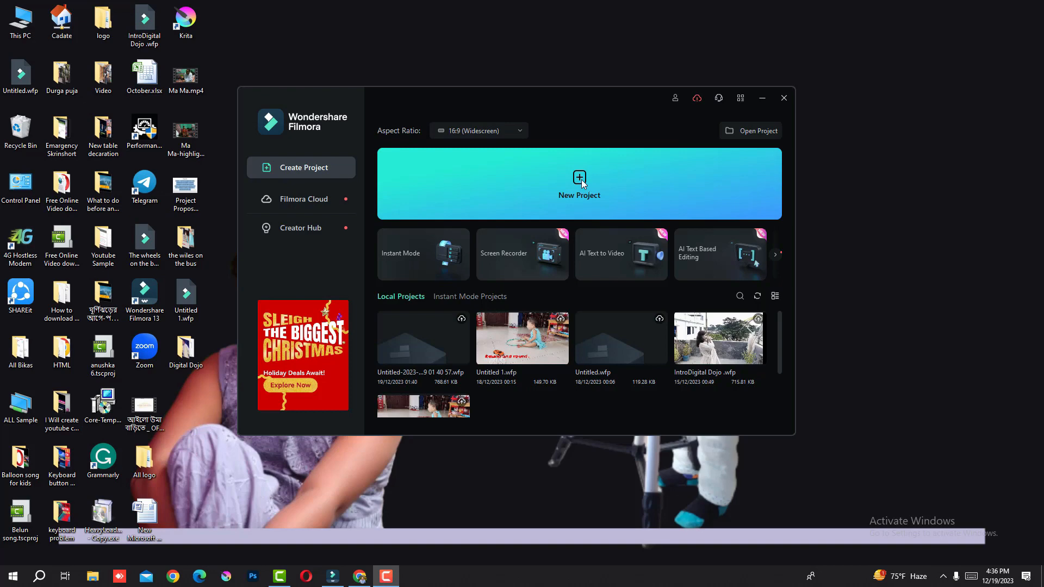
Create a new 16:9 project and import all seven images from the desktop's Digital Dojo folder, accepting proxy file creation.
left_click(581, 179)
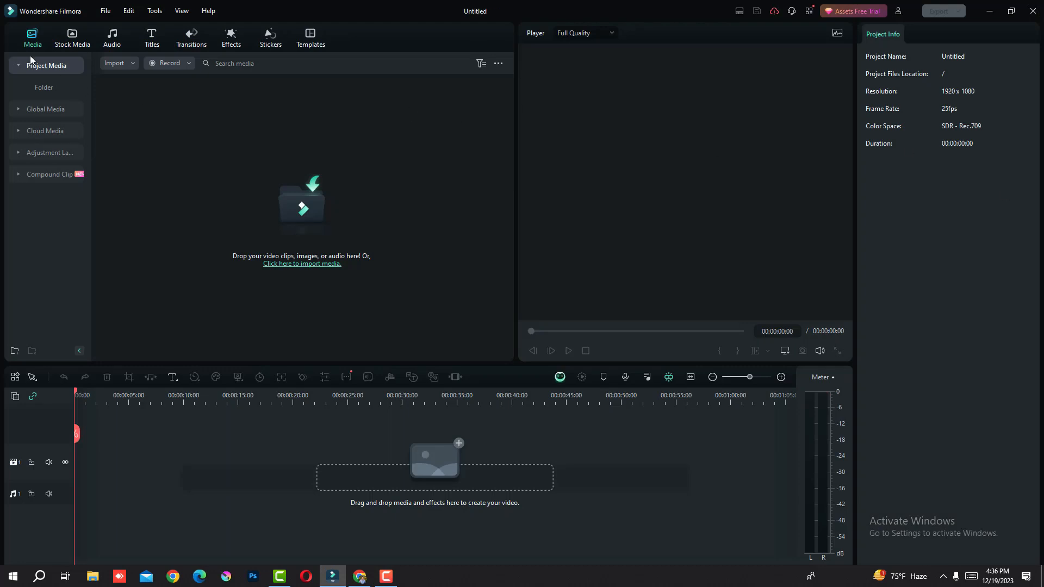
left_click(296, 264)
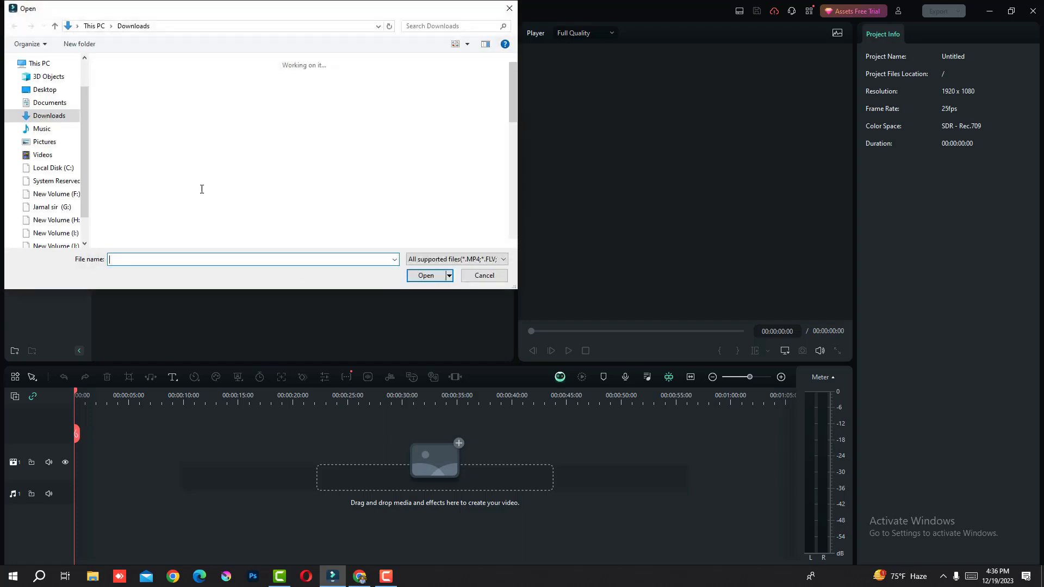
left_click(45, 89)
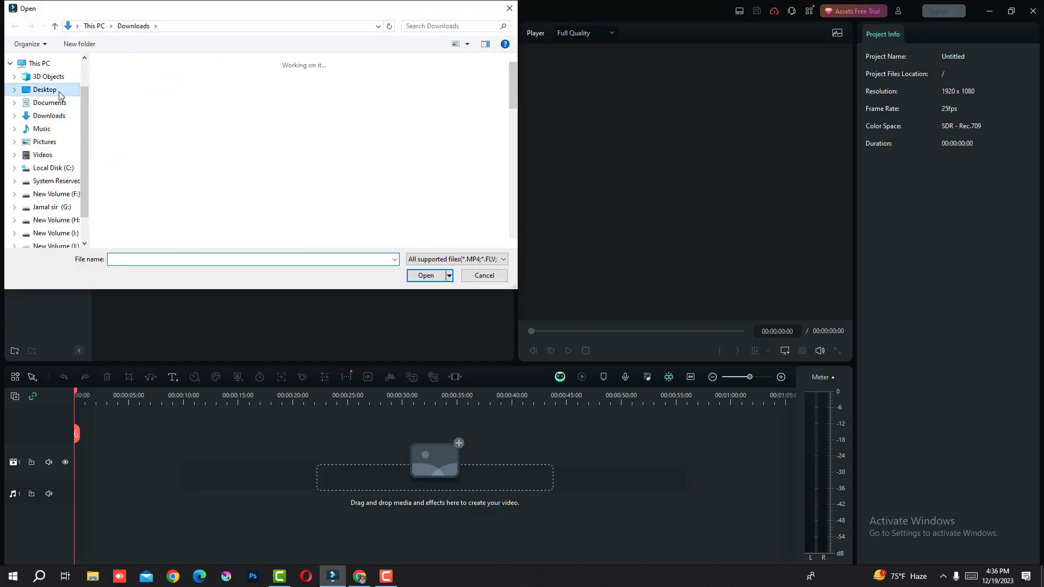
scroll(514, 120, "down", 3)
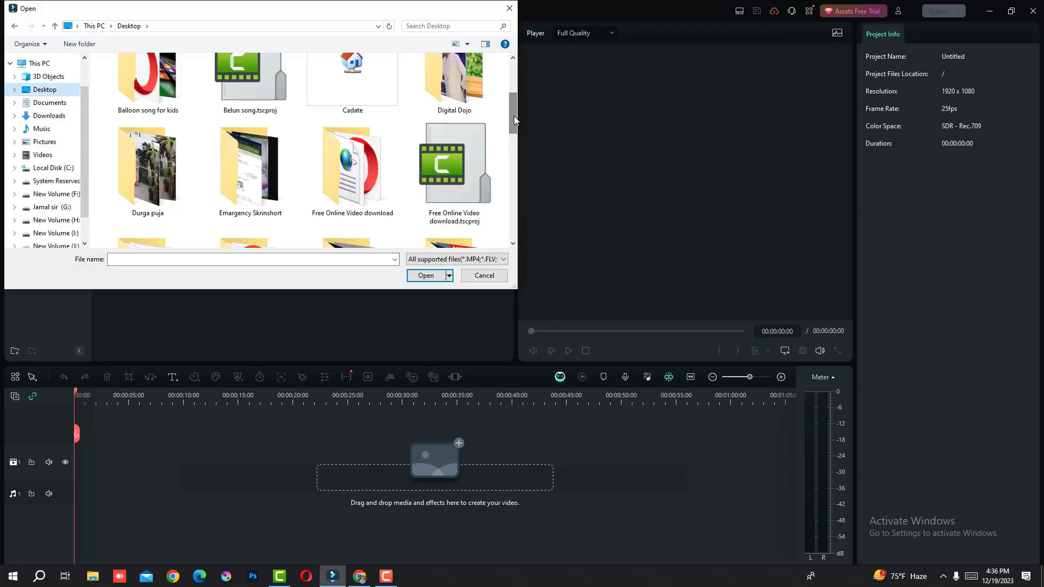
double_click(464, 95)
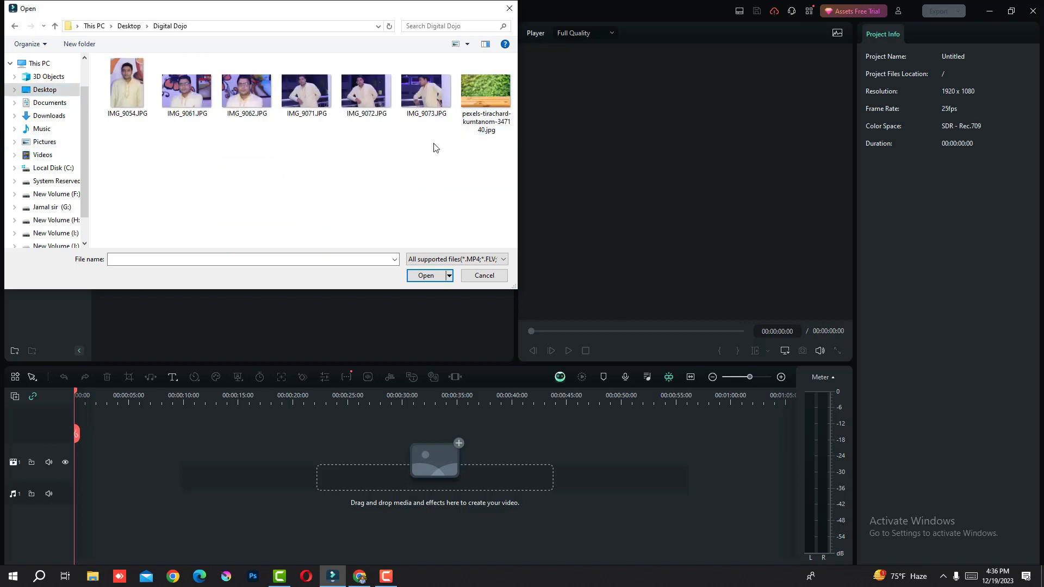
left_click_drag(438, 134, 337, 128)
left_click_drag(503, 151, 60, 64)
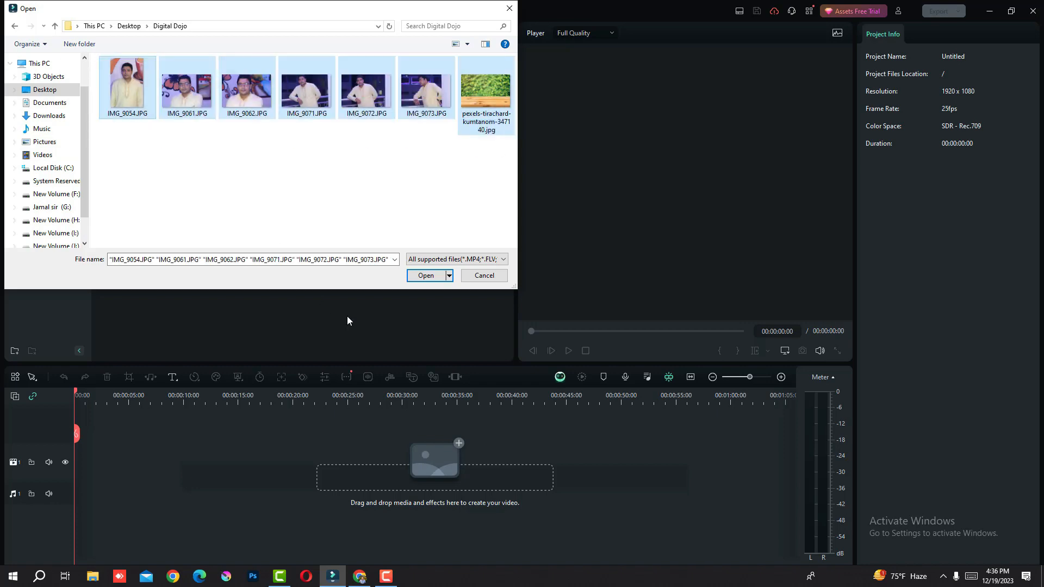
left_click(427, 276)
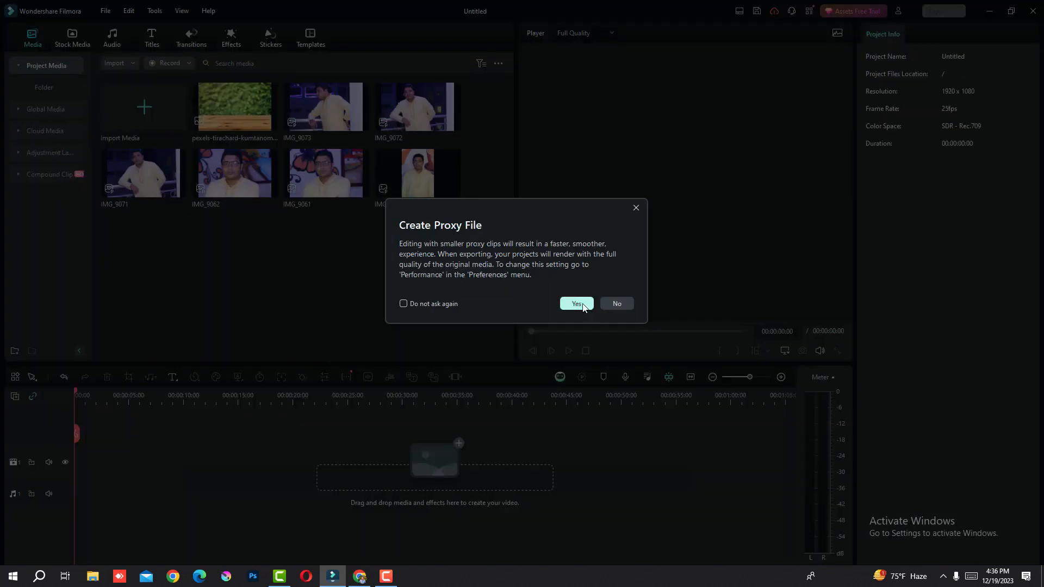
left_click(577, 304)
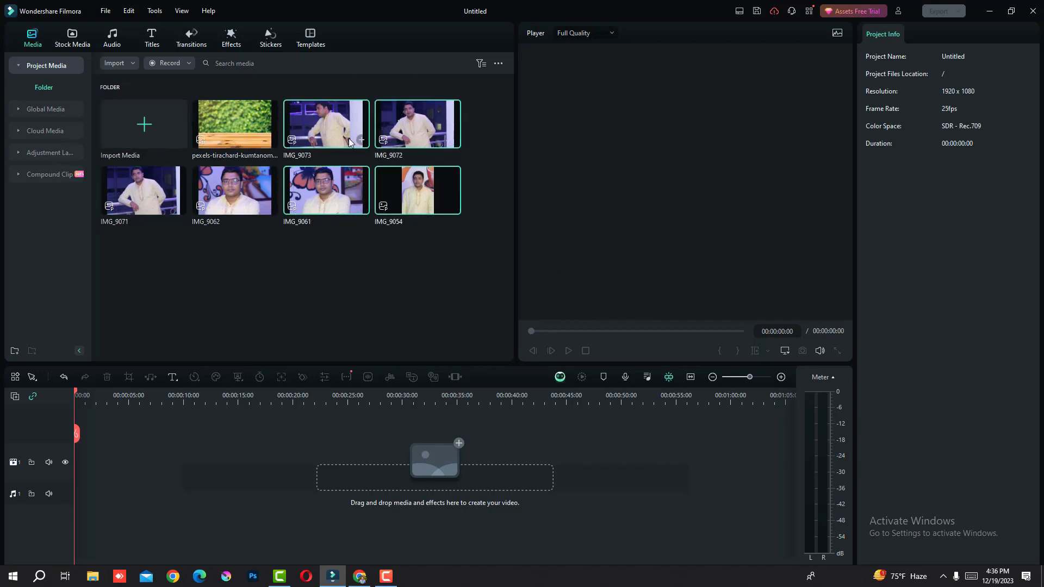
Place IMG_9073, IMG_9072, IMG_9061 and IMG_9054 on the video track, followed by IMG_9071, IMG_9062 and IMG_9061.
left_click_drag(348, 128, 68, 418)
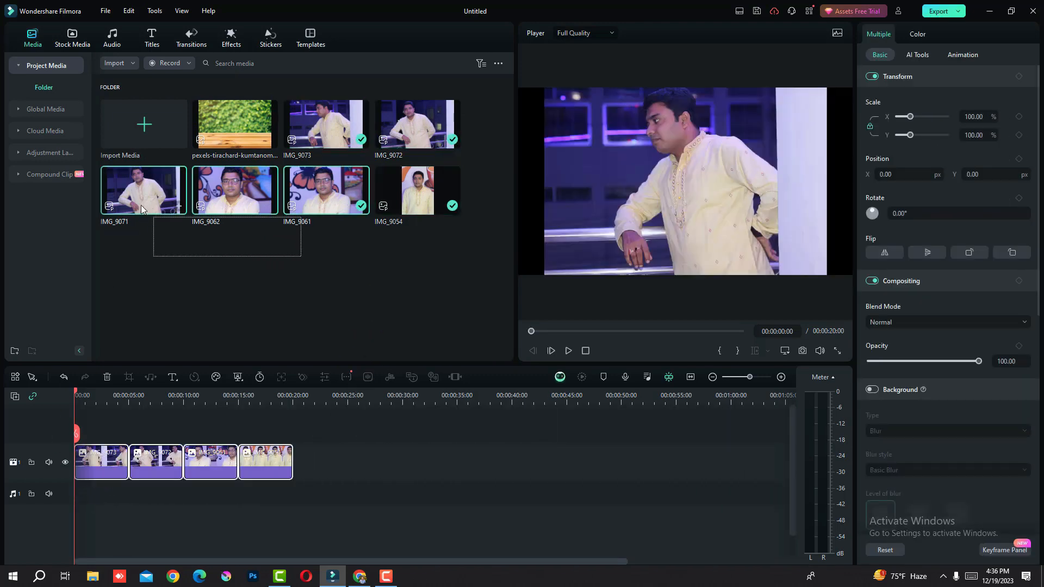
left_click_drag(138, 193, 296, 459)
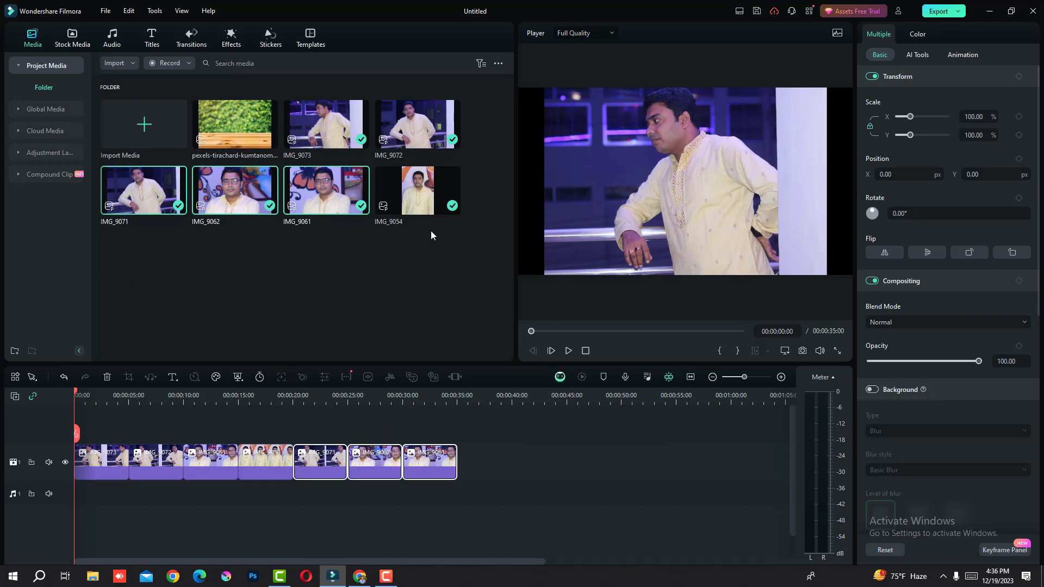
left_click(324, 303)
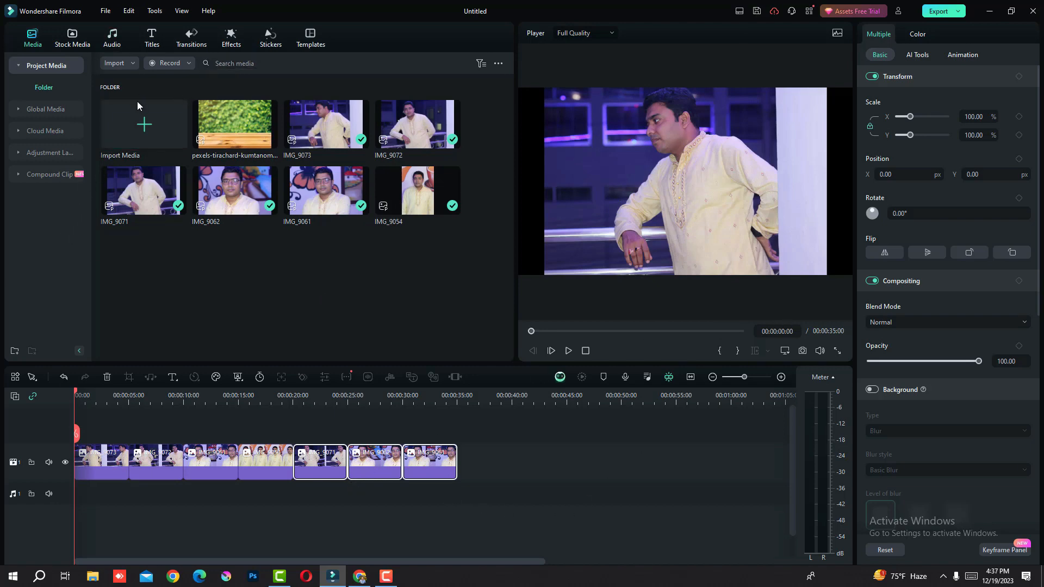
Import mixkit-tech-house-vibes-130.mp3 from the Downloads folder and place it at the start of the audio track.
left_click(147, 131)
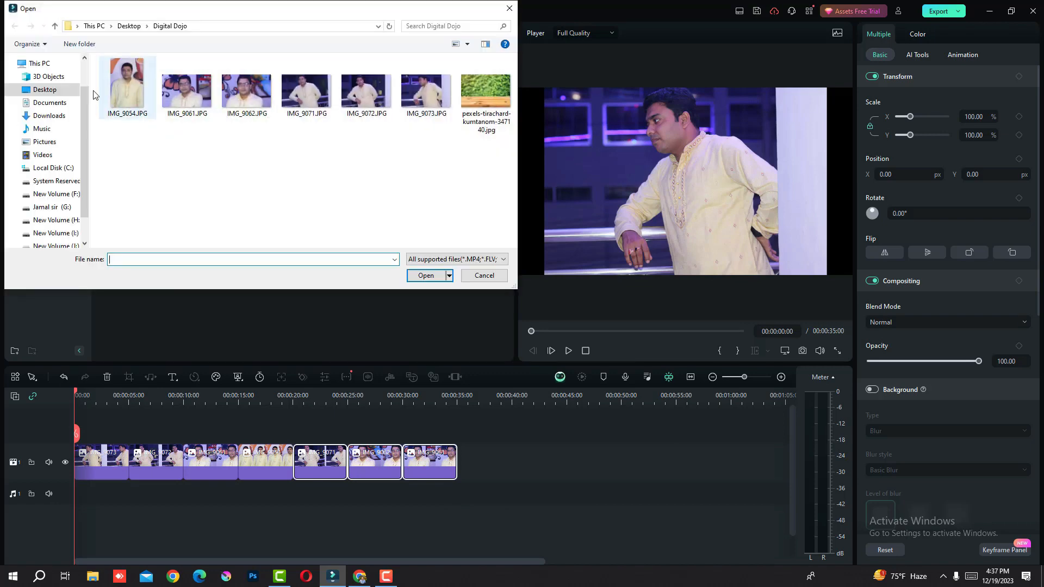
left_click(59, 121)
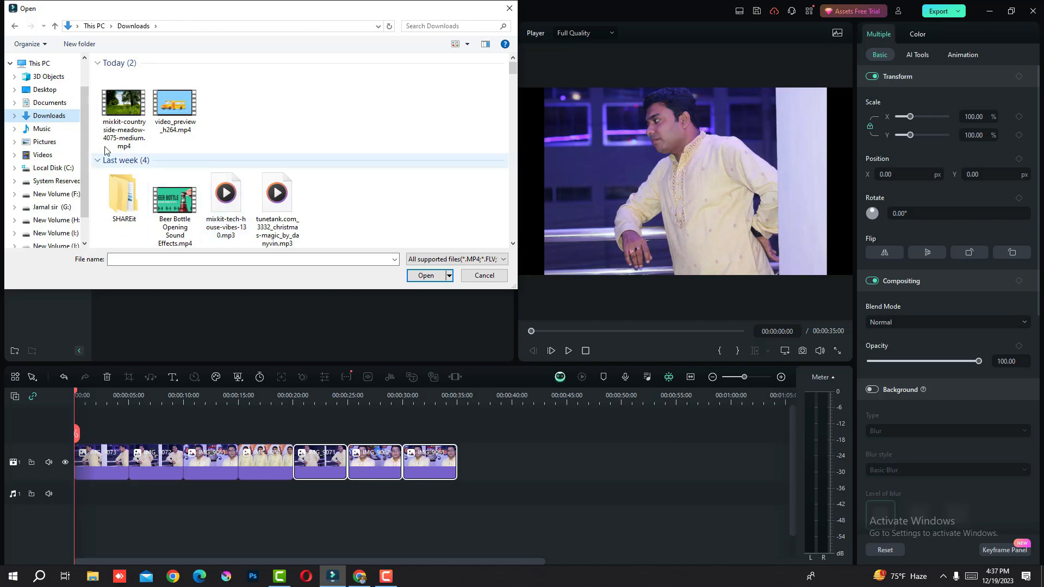
left_click(228, 218)
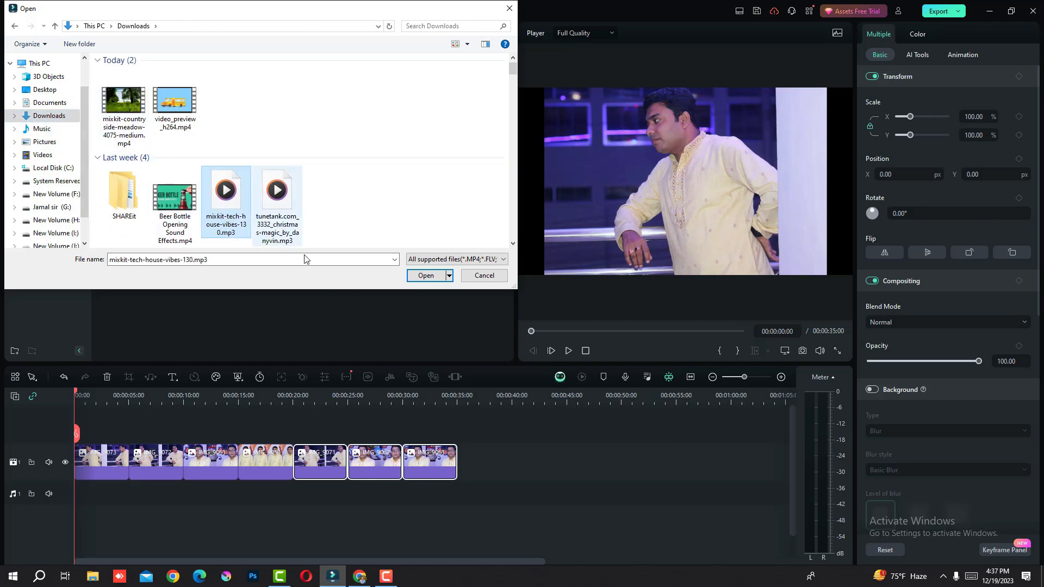
left_click(426, 276)
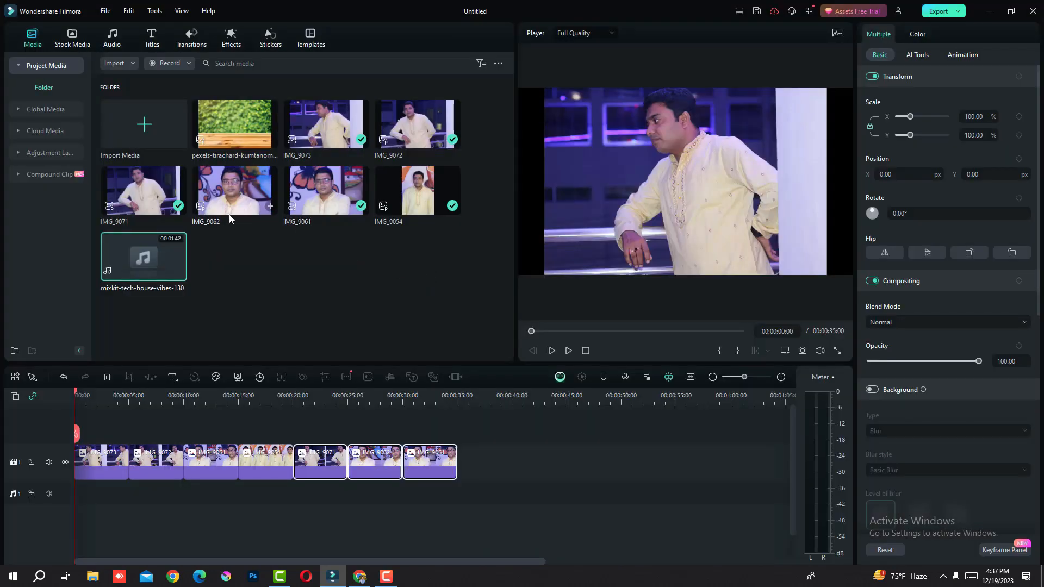
left_click_drag(134, 258, 75, 482)
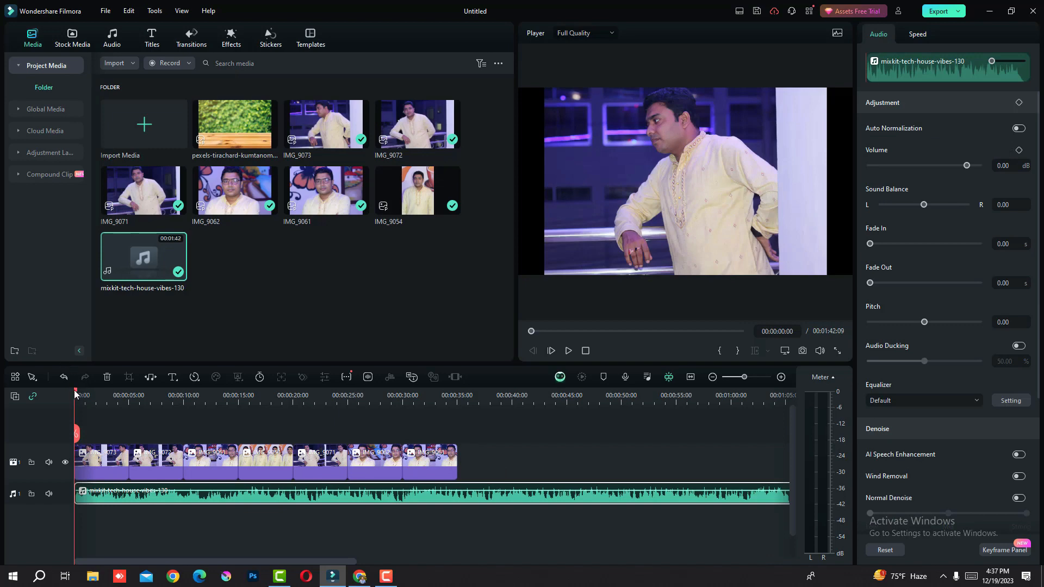
Split the music clip where the last photo ends, at about 35 seconds, and delete the remainder.
left_click_drag(75, 393, 510, 494)
left_click(456, 433)
key("Delete")
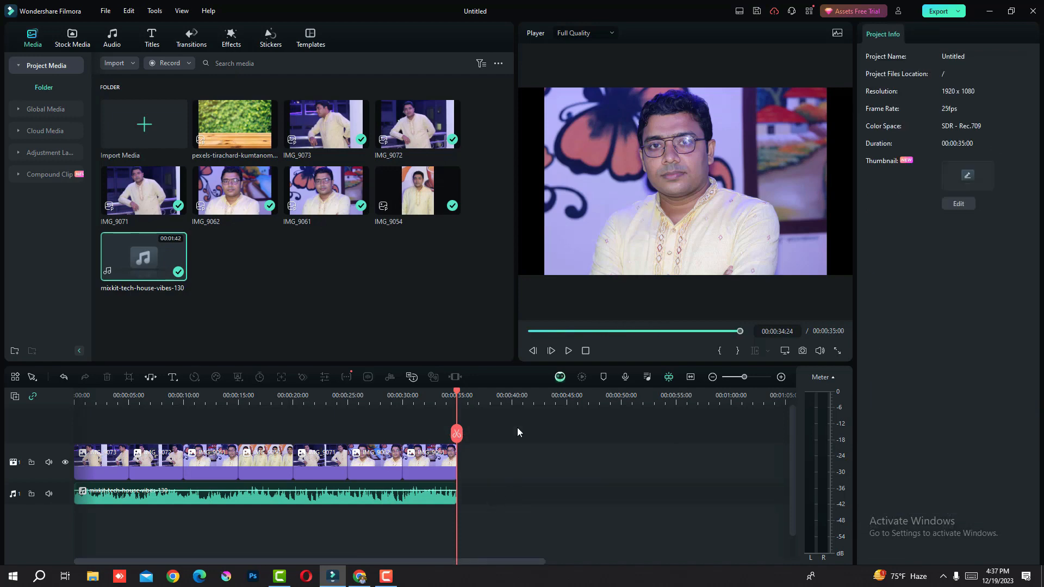
Remove the backgrounds of all photo clips with AI Portrait and preview the cutout at about 6 seconds.
key("ctrl+a")
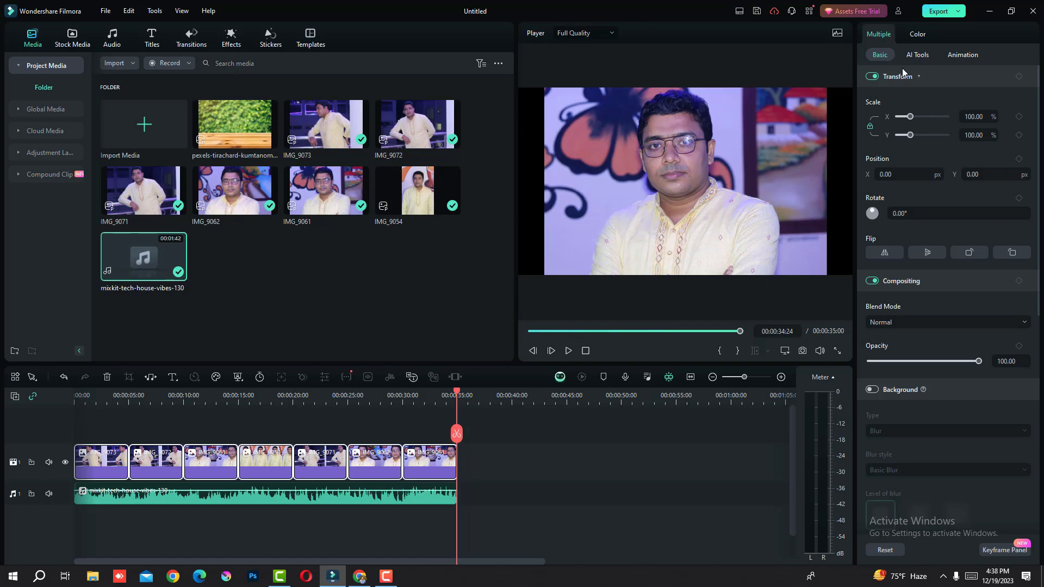
left_click(915, 56)
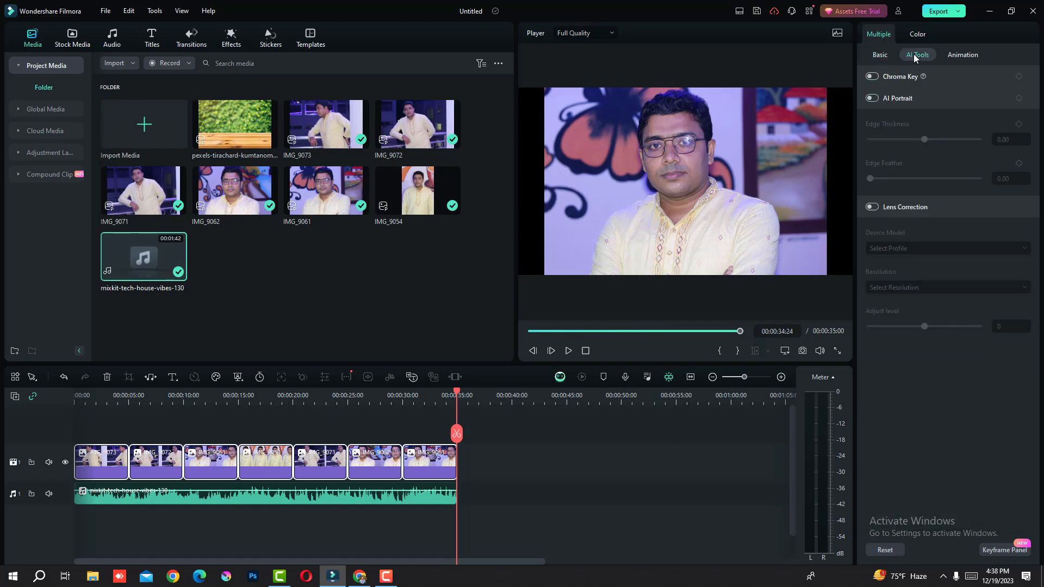
left_click(875, 98)
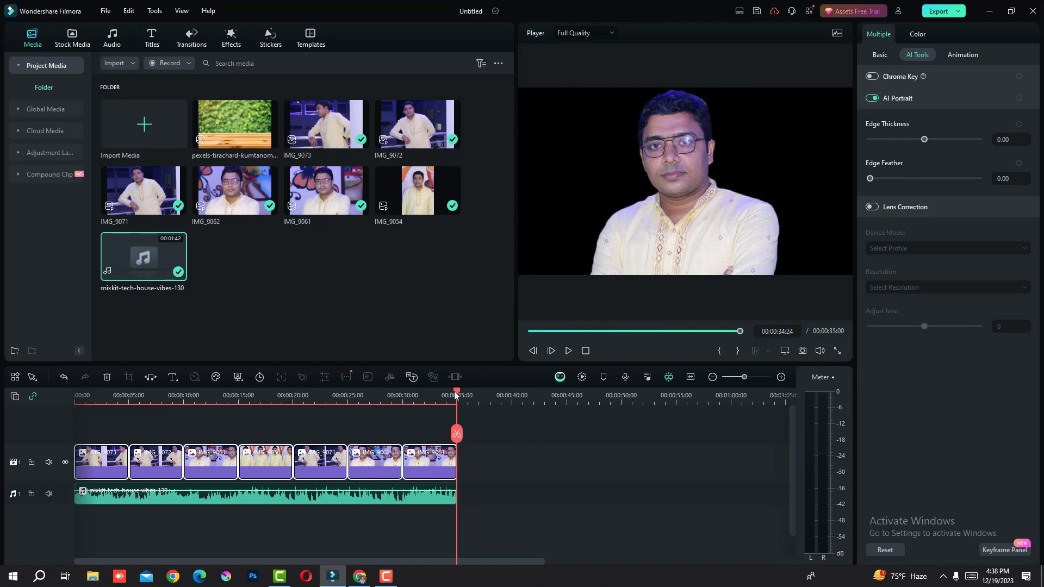
left_click_drag(457, 396, 141, 395)
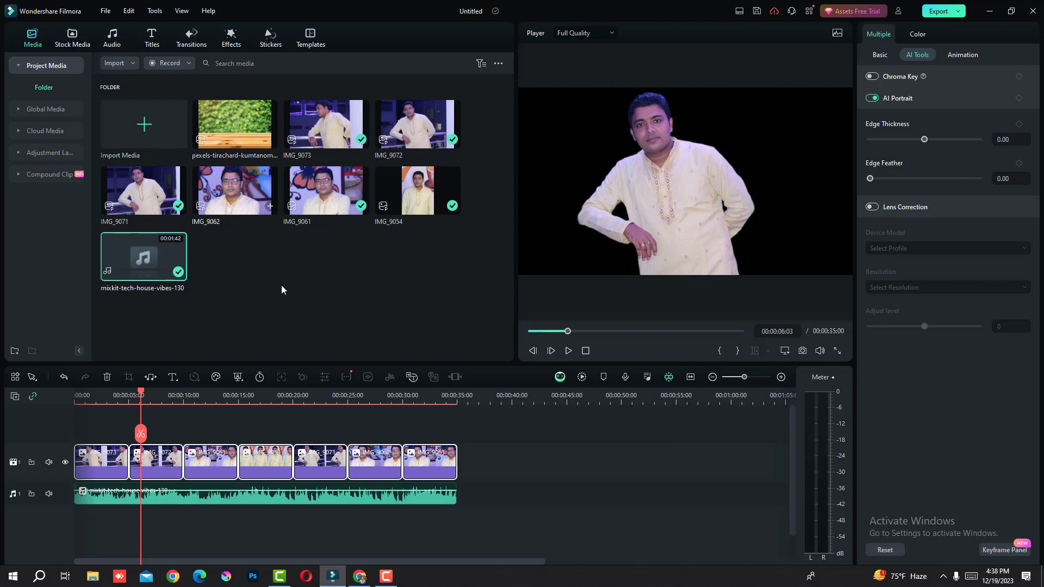
Add the pexels garden image to the timeline and move it to a separate video track above the photos.
left_click(270, 142)
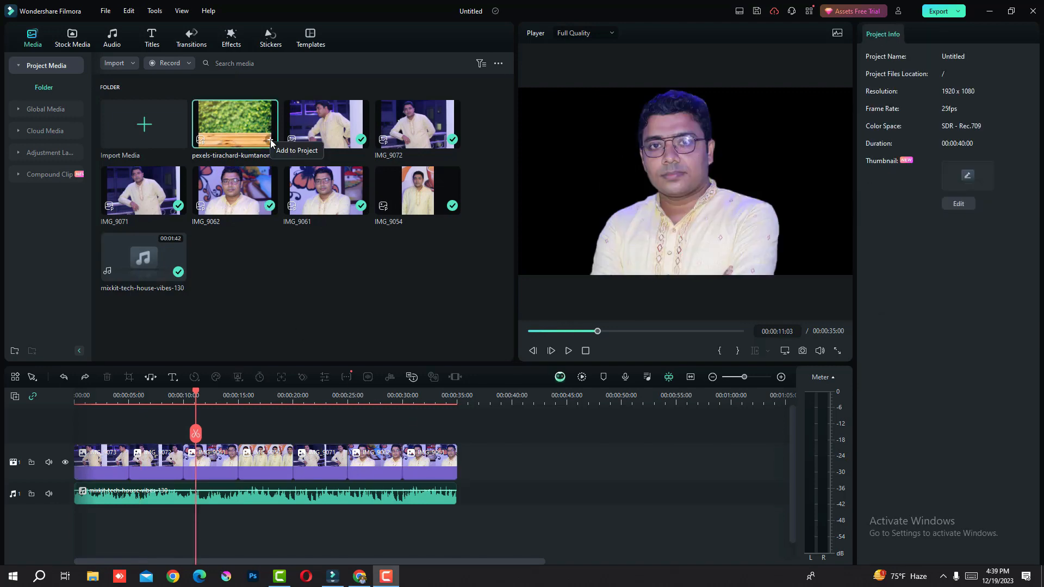
left_click(270, 142)
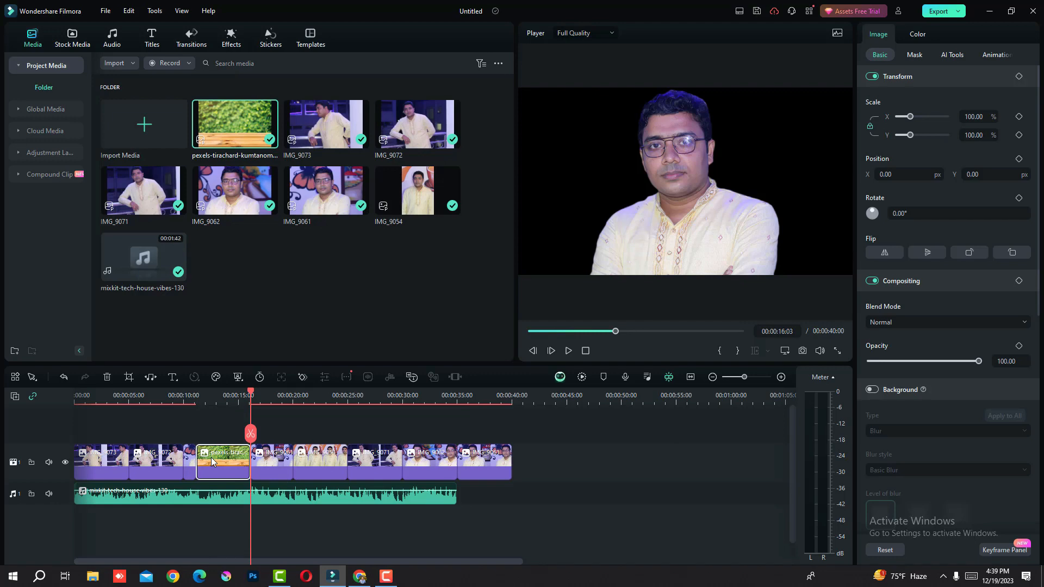
left_click_drag(213, 460, 190, 439)
left_click_drag(558, 499, 227, 503)
left_click(371, 465)
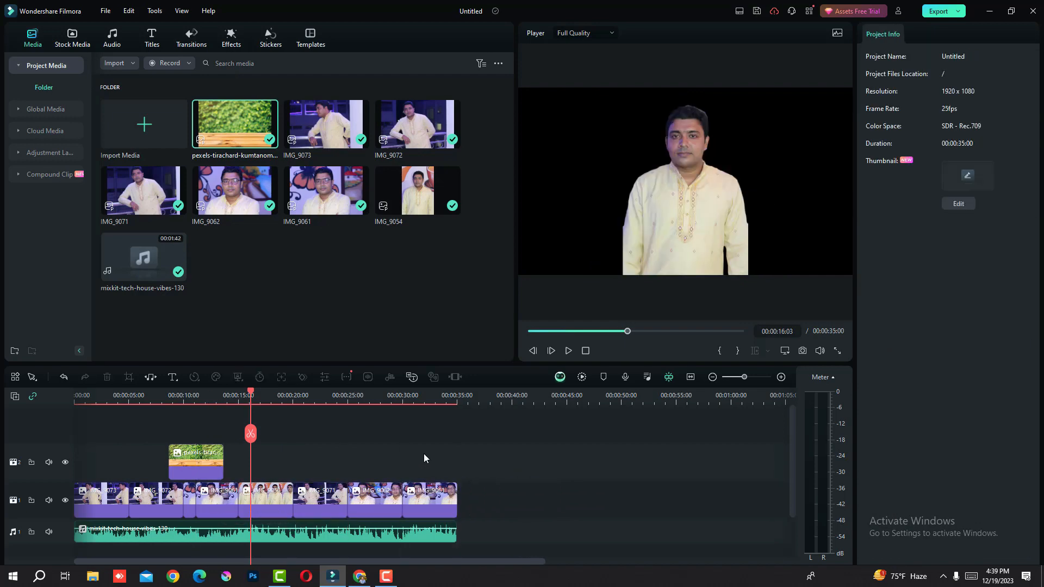
Extend the garden image clip at both ends to span all the photos, from 0 to 35 seconds.
left_click(199, 461)
left_click_drag(170, 461, 75, 462)
left_click_drag(221, 455, 451, 496)
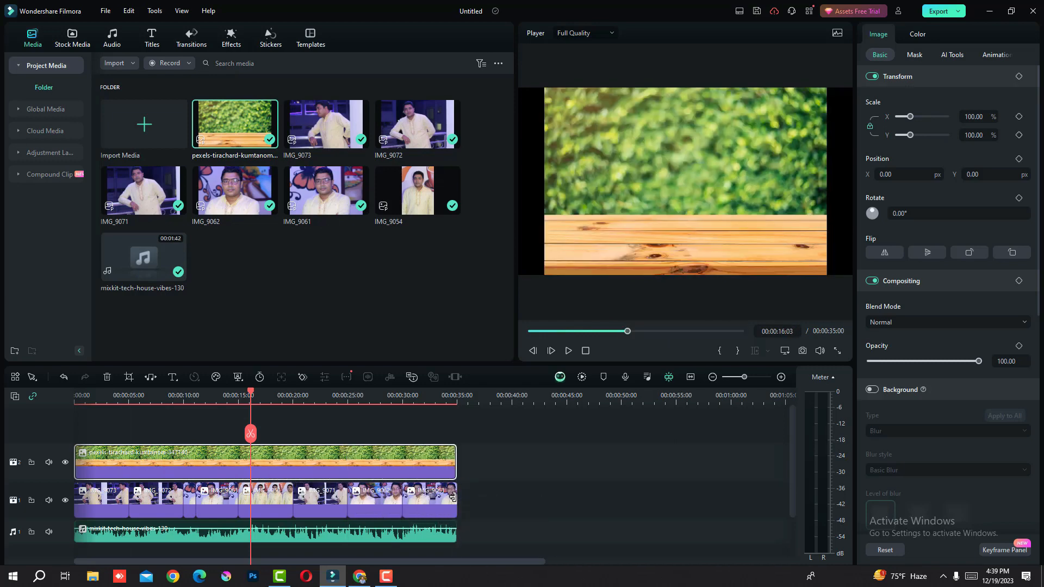
Move the music to a second audio track and the garden image to video track 1 after the last photo.
scroll(567, 461, "right", 3)
scroll(570, 467, "left", 3)
left_click_drag(791, 427, 793, 459)
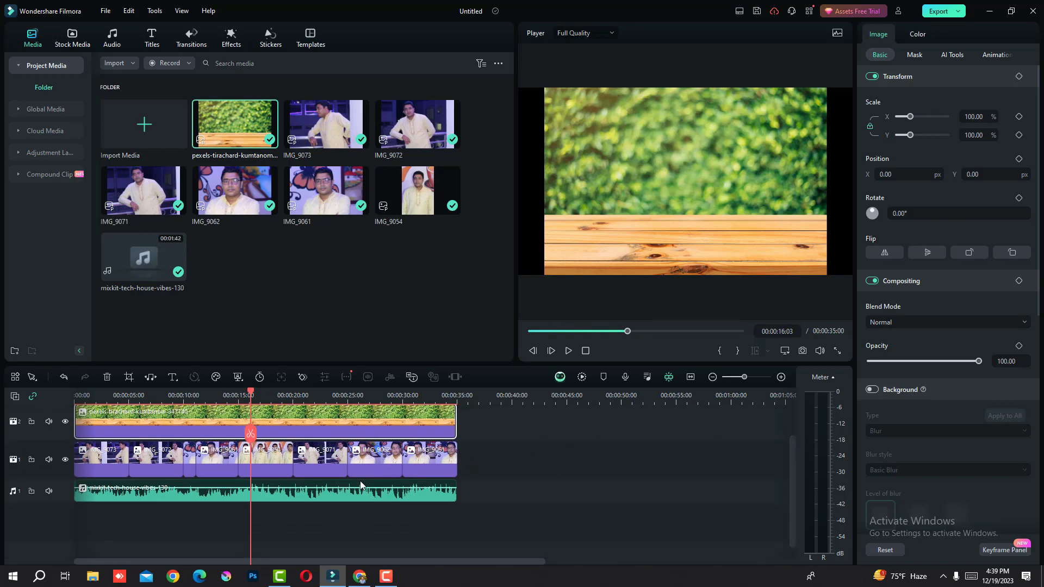
left_click_drag(347, 488, 344, 514)
left_click_drag(311, 419, 642, 527)
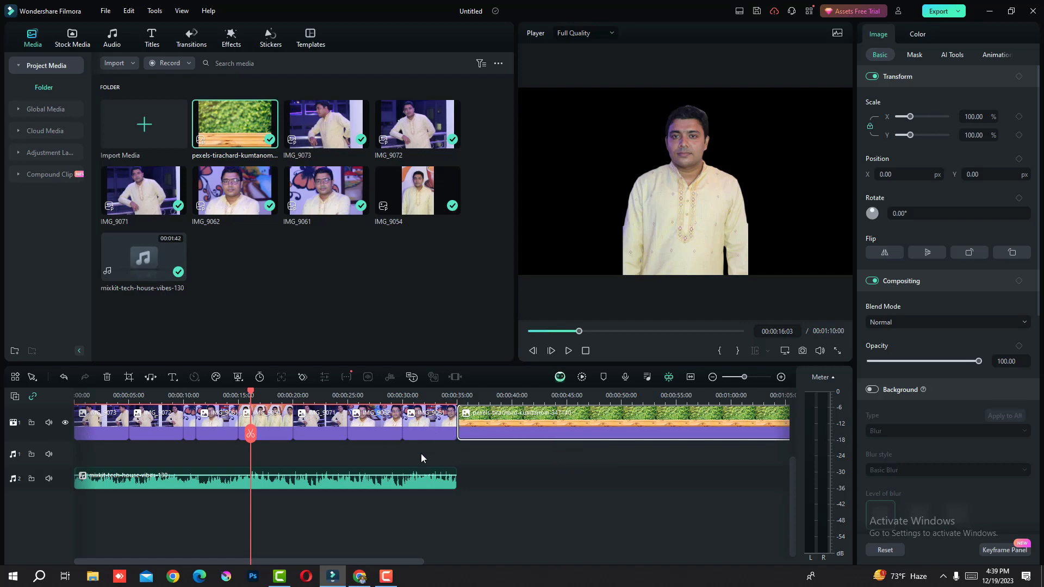
Move all photo clips up to an added second video track and shift the garden image to the timeline start beneath them.
left_click(15, 397)
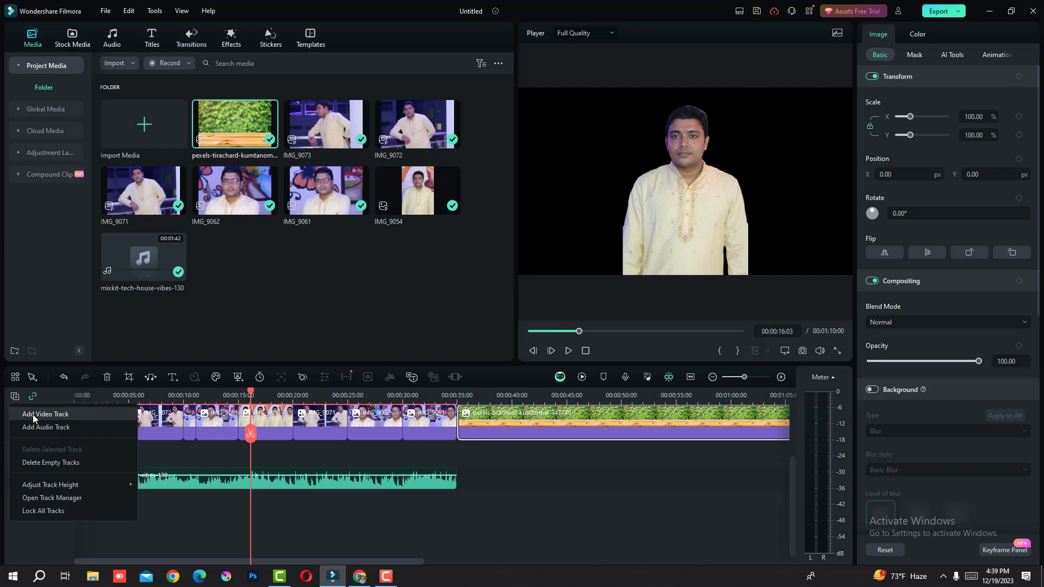
left_click(33, 415)
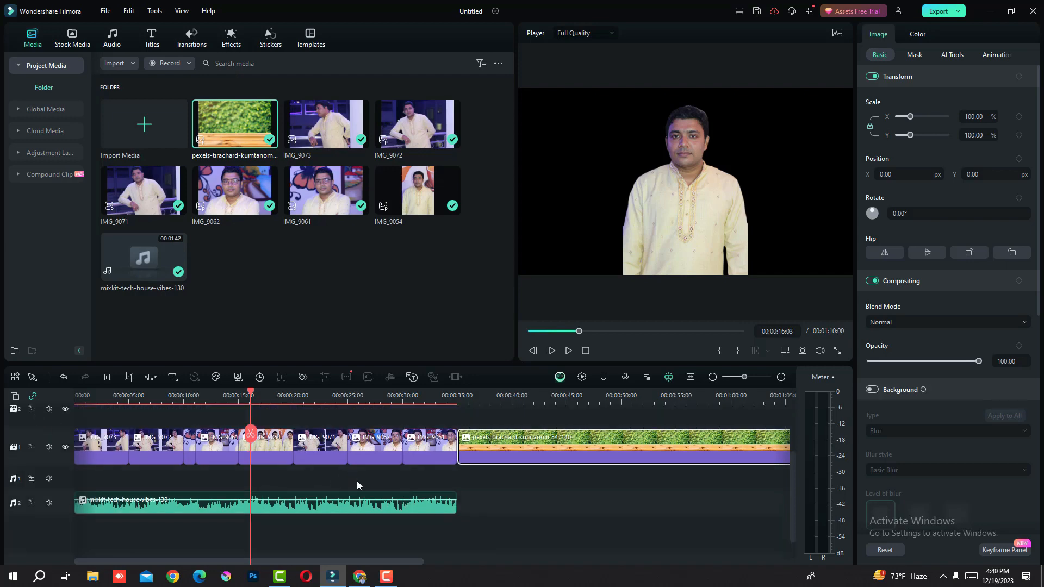
left_click_drag(87, 417, 424, 478)
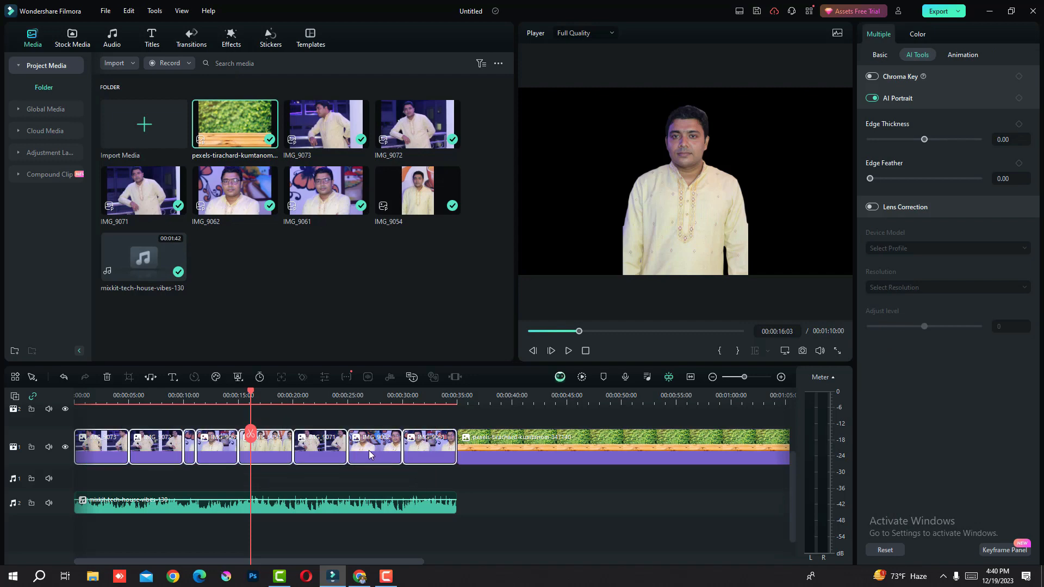
left_click_drag(371, 454, 371, 422)
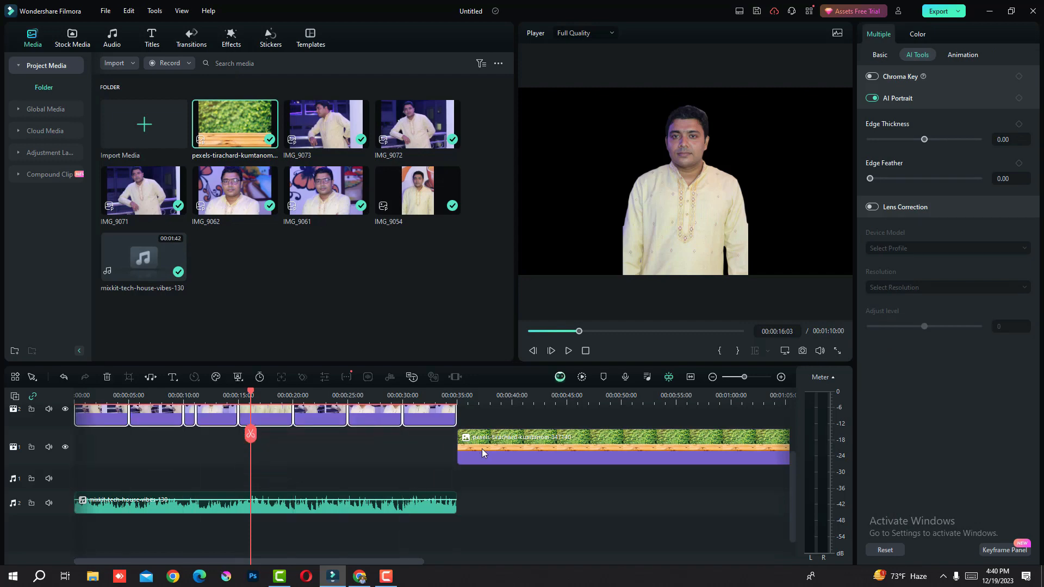
left_click_drag(473, 445, 101, 443)
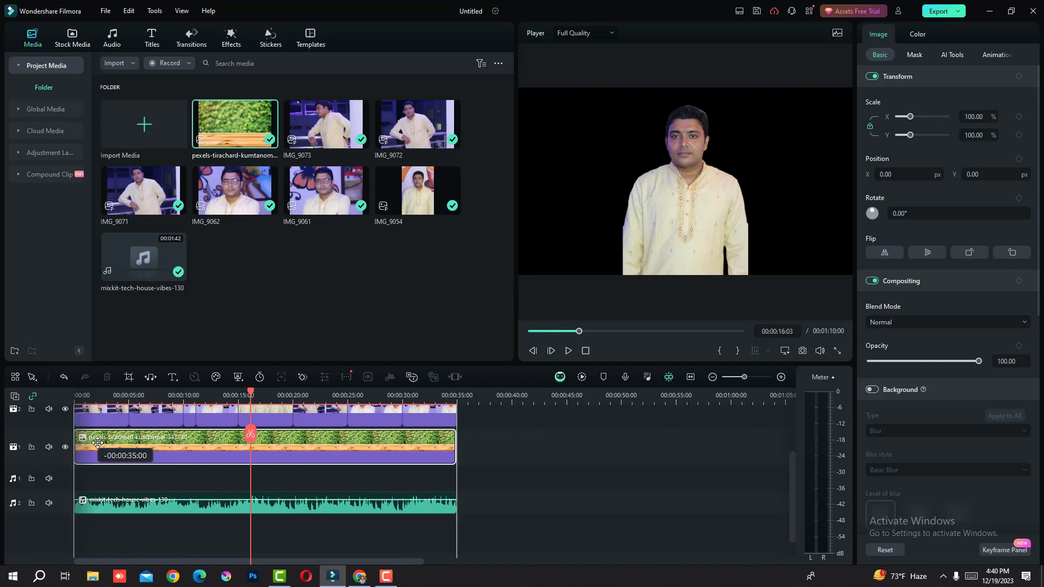
left_click(582, 469)
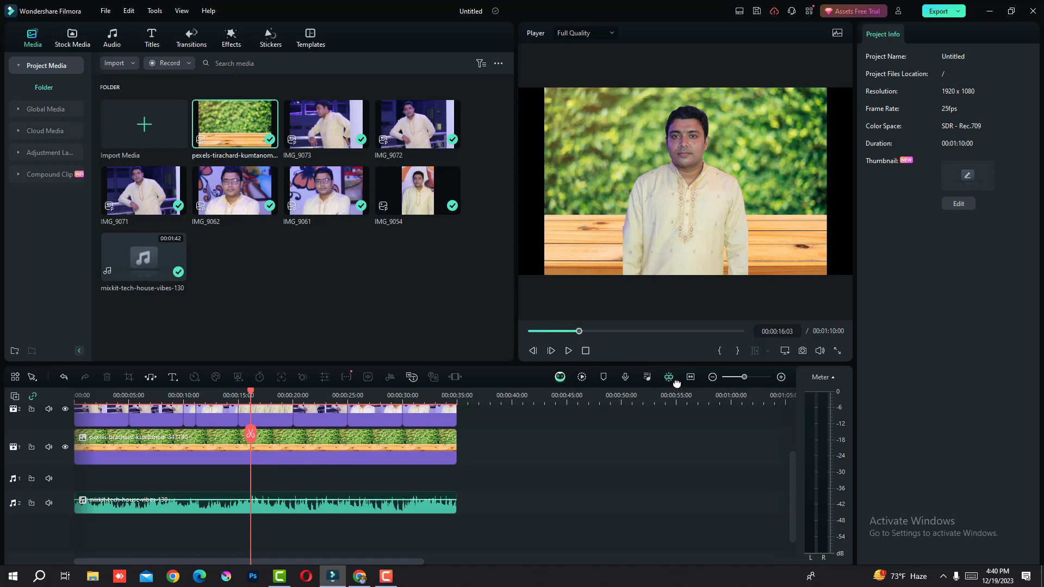
Enlarge the garden image in the preview to about 119% so that it fills the full width of the frame.
left_click(580, 165)
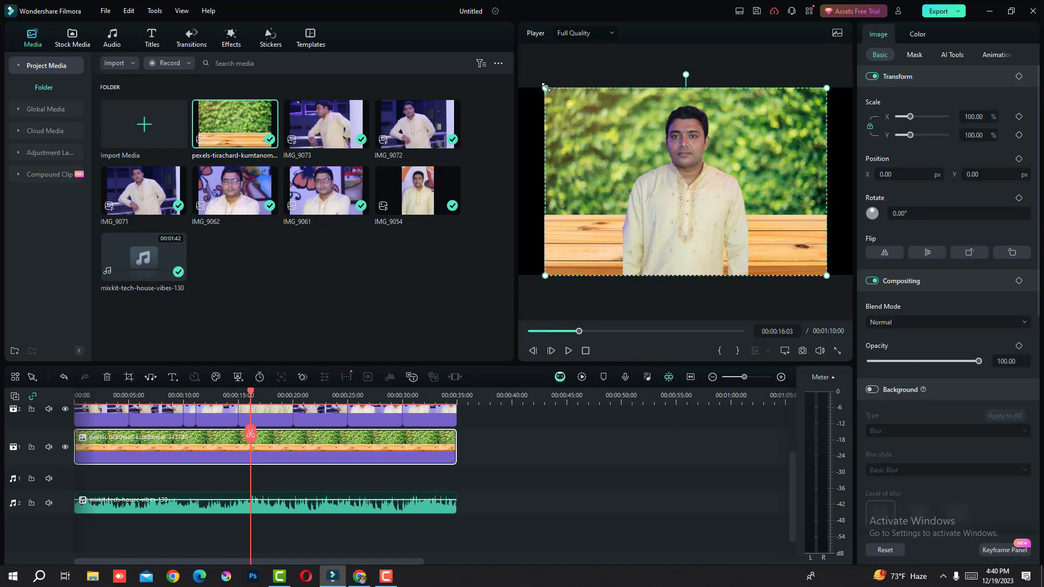
left_click_drag(545, 87, 520, 70)
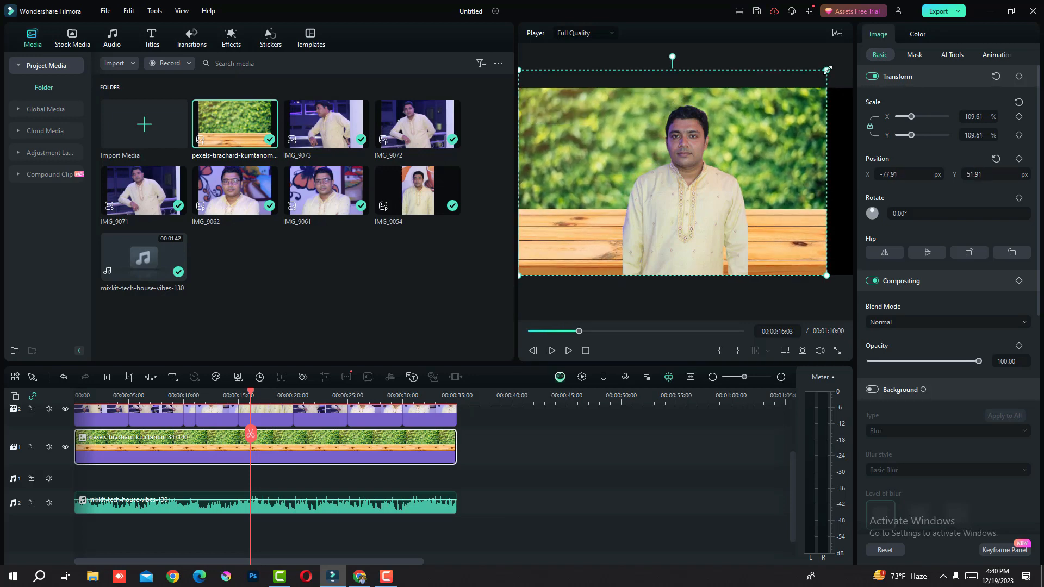
left_click_drag(827, 69, 851, 52)
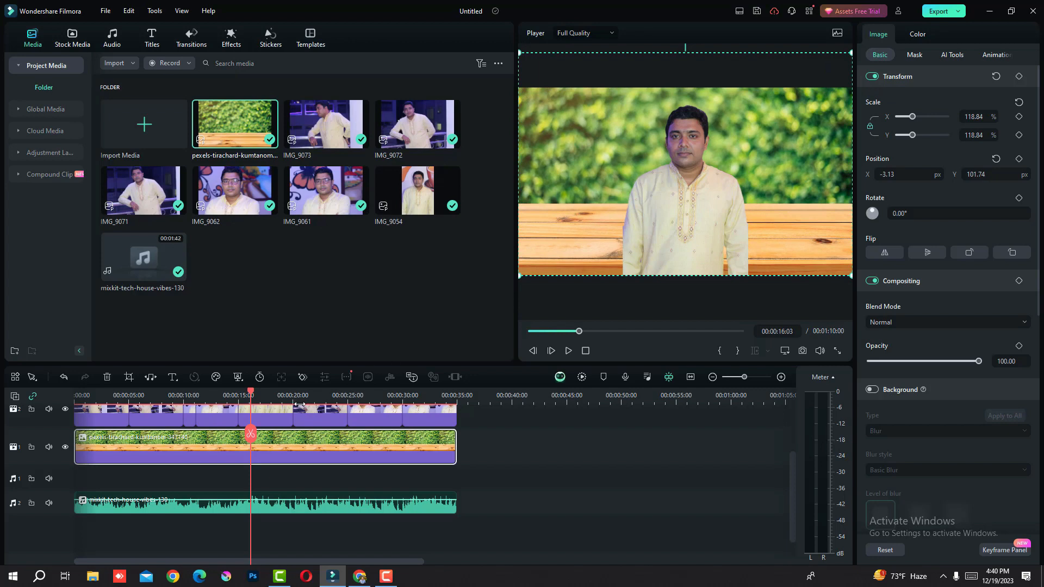
Play the slideshow from near its start to check the photos against the enlarged garden background.
left_click_drag(235, 394, 95, 367)
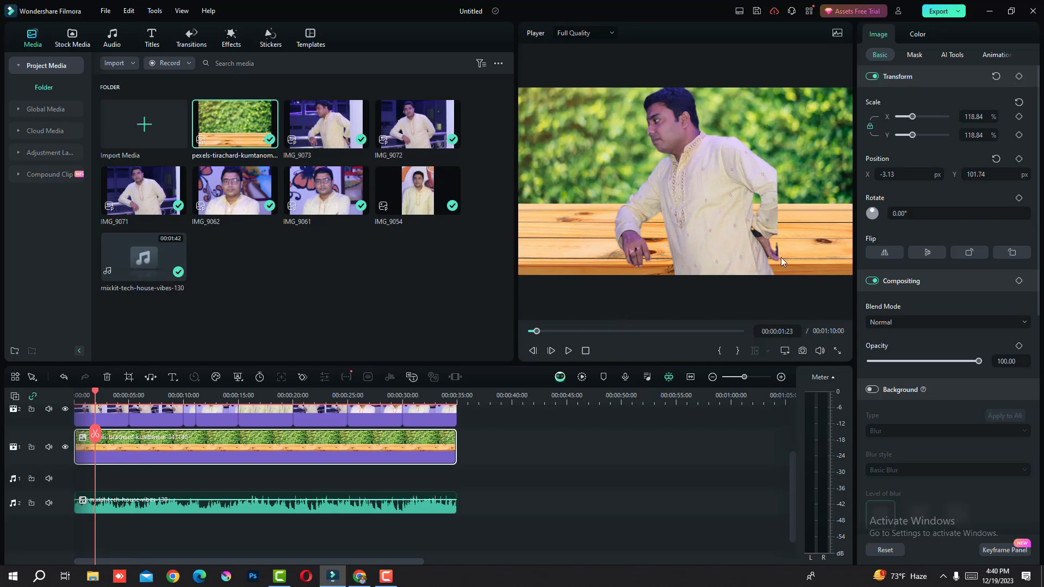
left_click(568, 351)
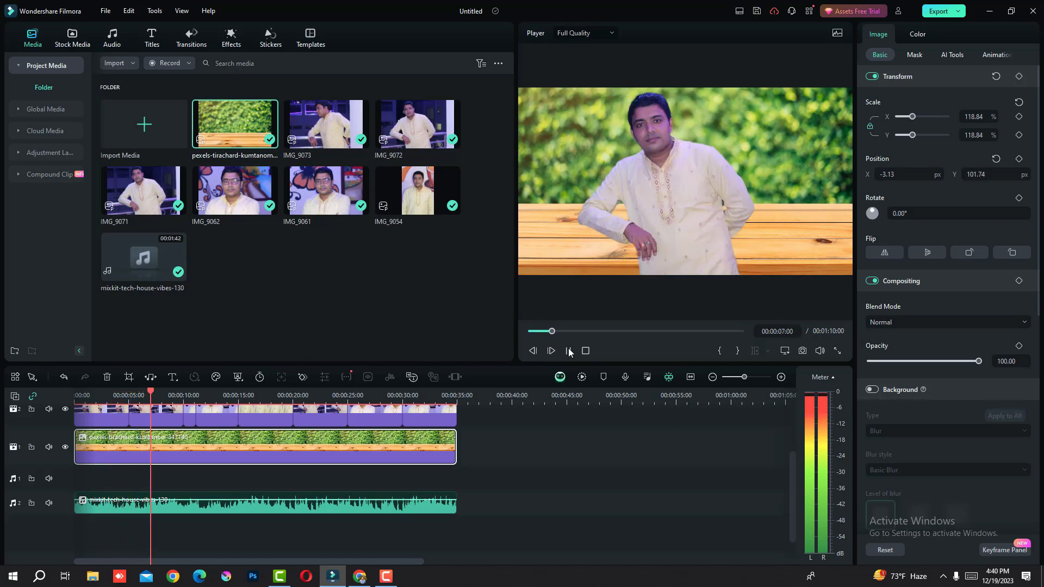
left_click(568, 350)
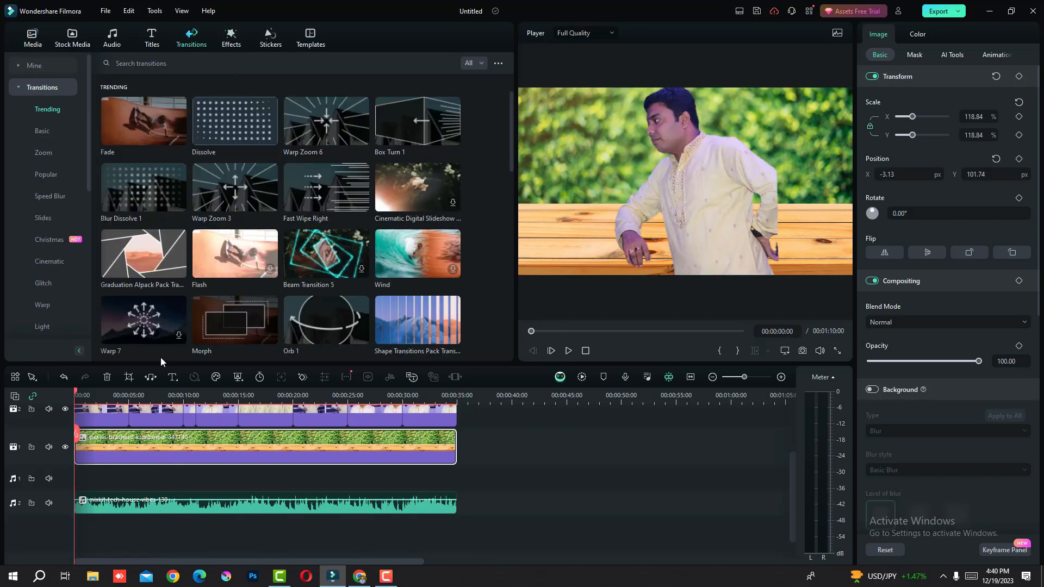
Add Graduation Alpack, Warp Zoom 3, Warp Zoom 6, Box Turn 1 and Fast Wipe Right transitions between the photo clips and play back the slideshow.
left_click_drag(153, 260, 129, 413)
left_click_drag(226, 202, 172, 469)
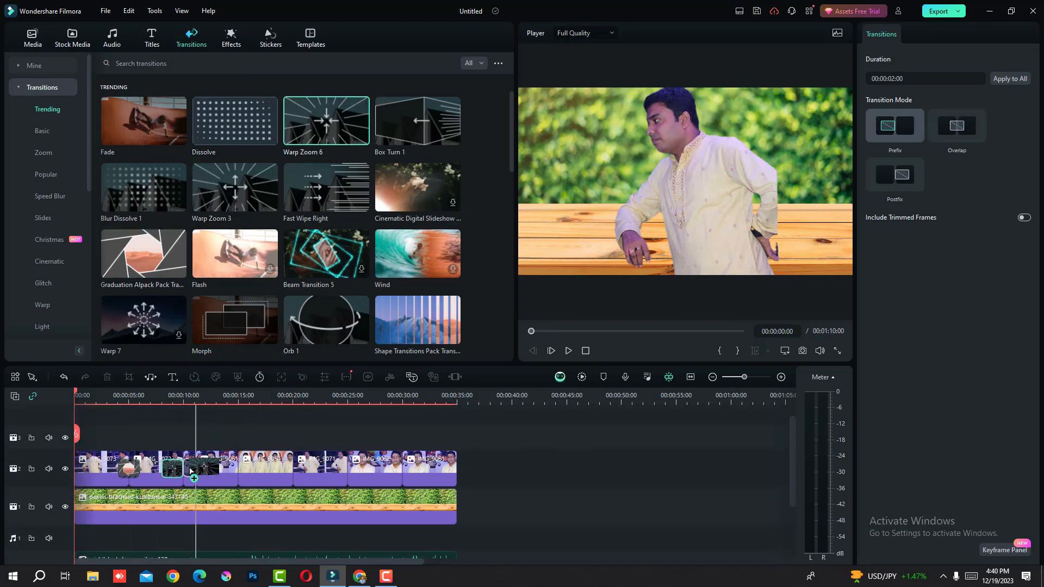
left_click_drag(337, 121, 228, 468)
left_click_drag(399, 130, 282, 468)
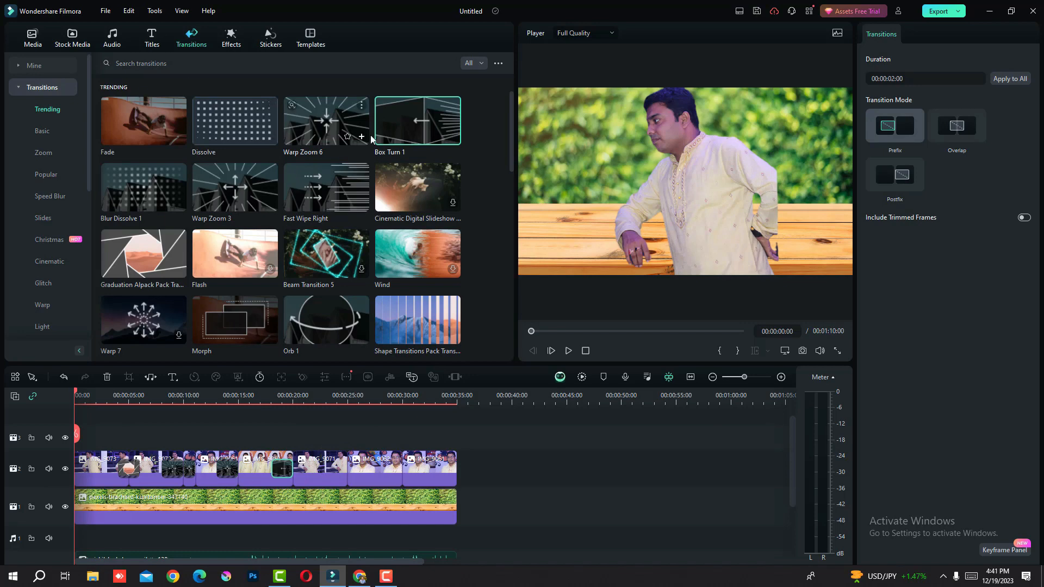
left_click_drag(342, 189, 348, 469)
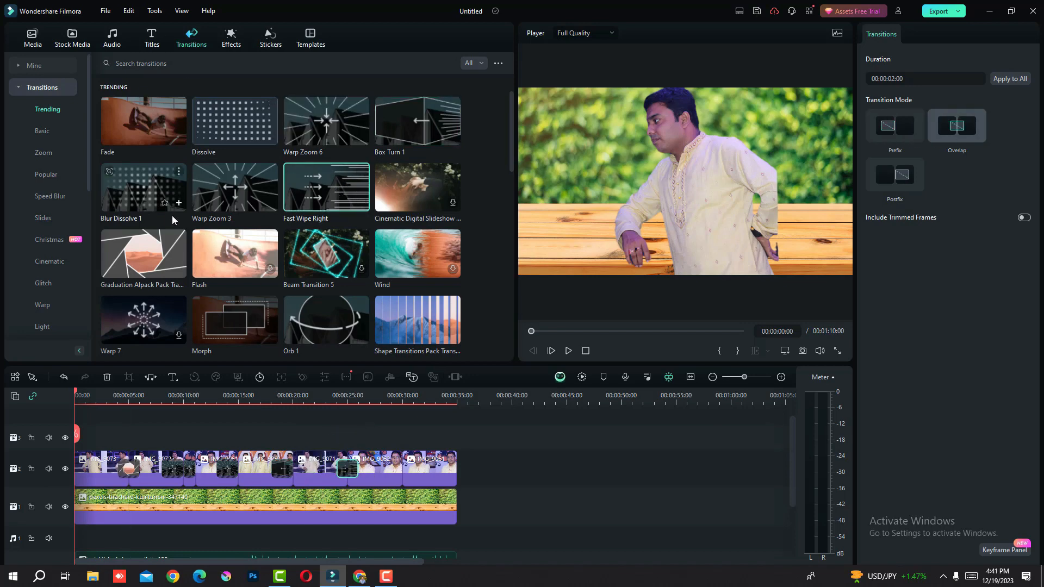
left_click_drag(178, 238, 375, 464)
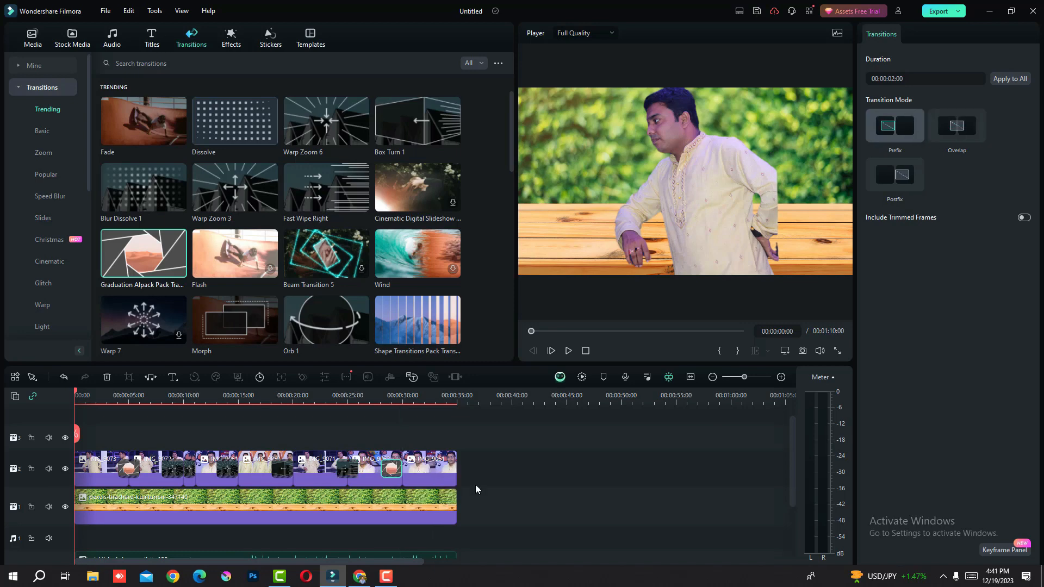
left_click(568, 352)
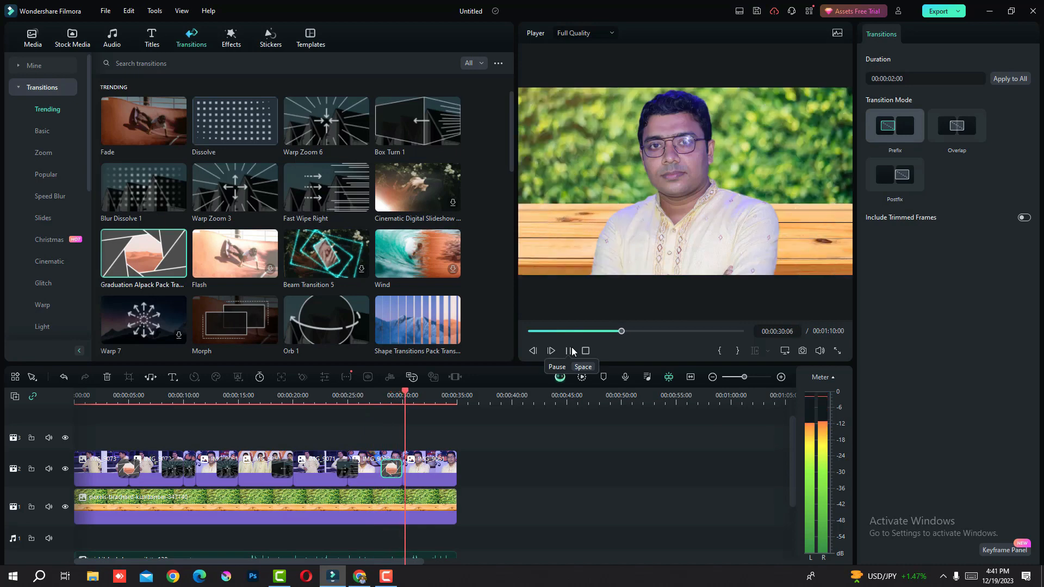
left_click(569, 351)
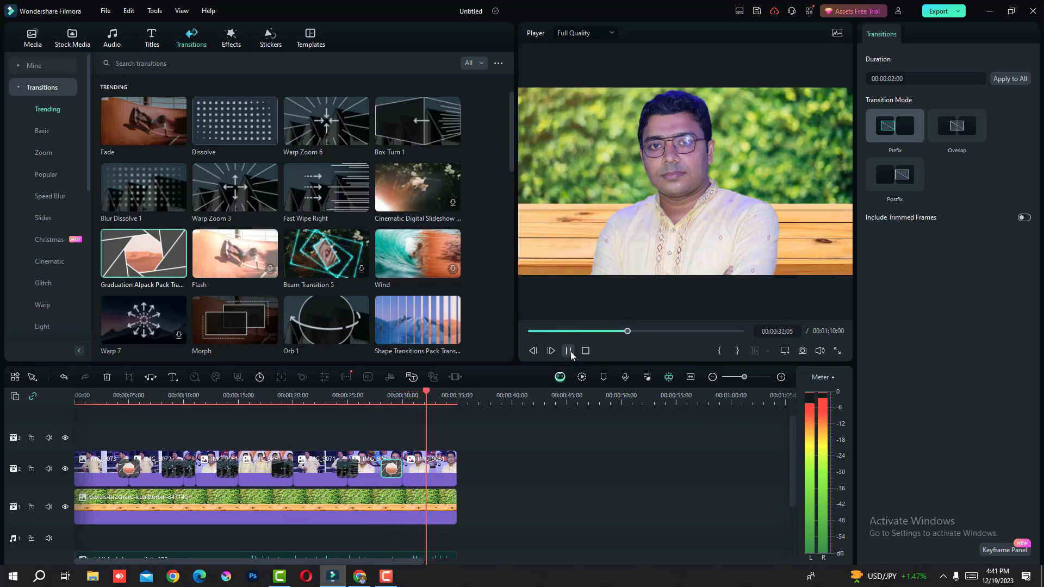